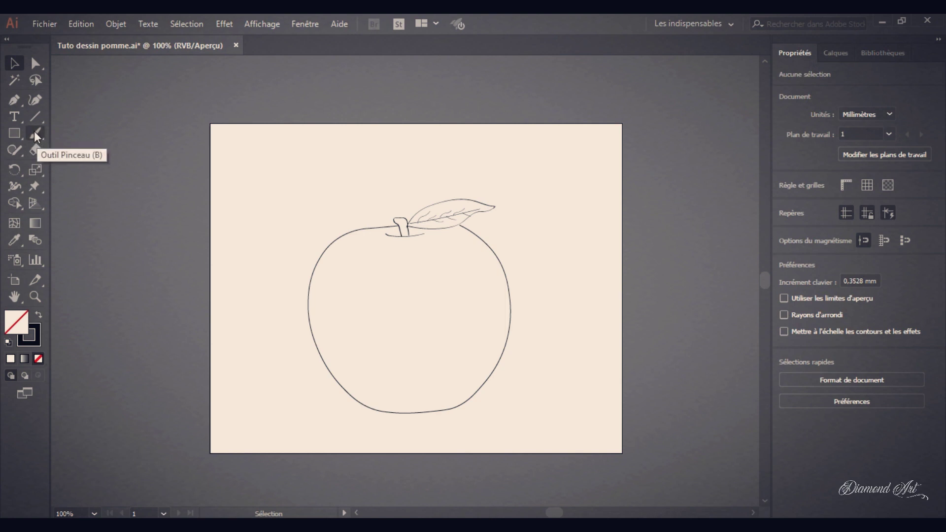
- Pick the Paintbrush tool and browse the Artistiques brush libraries without painting anything
{"action": "left_click", "coordinate": [37, 133]}
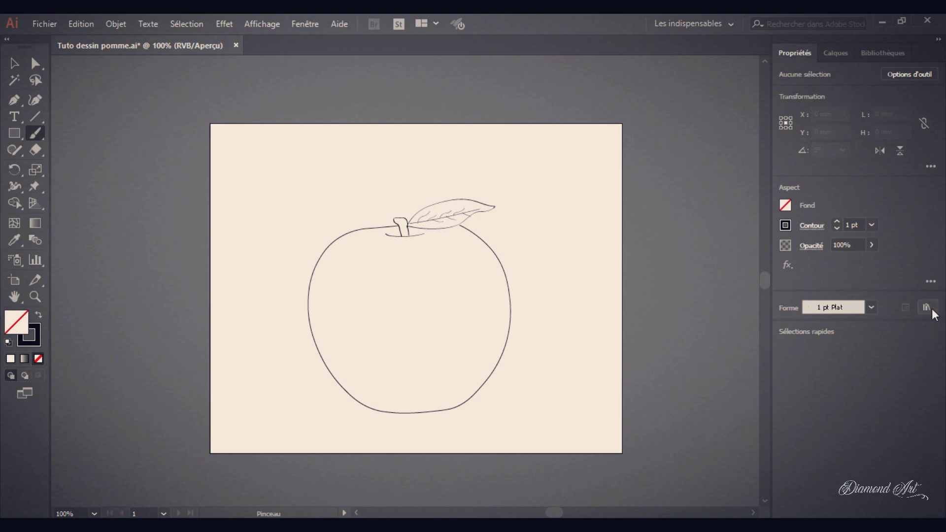
{"action": "left_click", "coordinate": [928, 308]}
{"action": "mouse_move", "coordinate": [842, 330]}
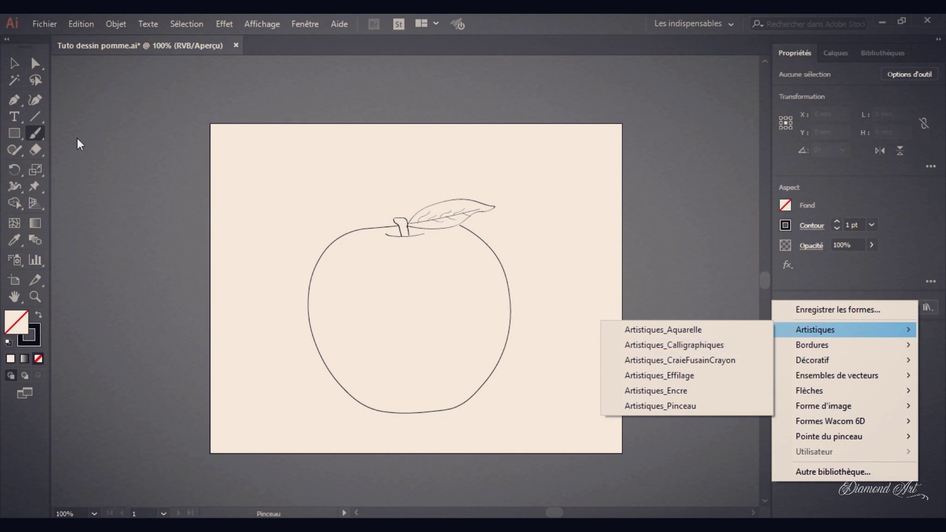
{"action": "left_click", "coordinate": [34, 137]}
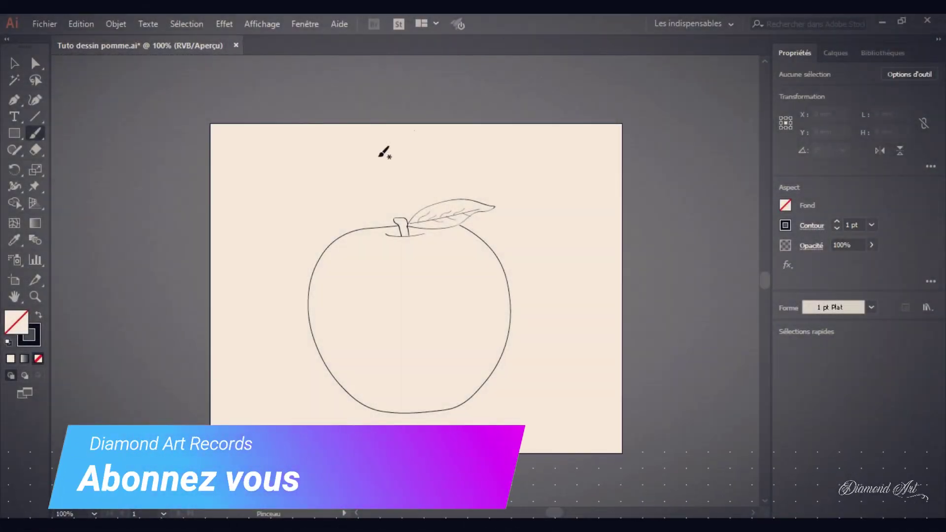
- Zoom to 150% and marquee-select the whole apple drawing with the Selection tool
{"action": "left_click", "coordinate": [14, 63]}
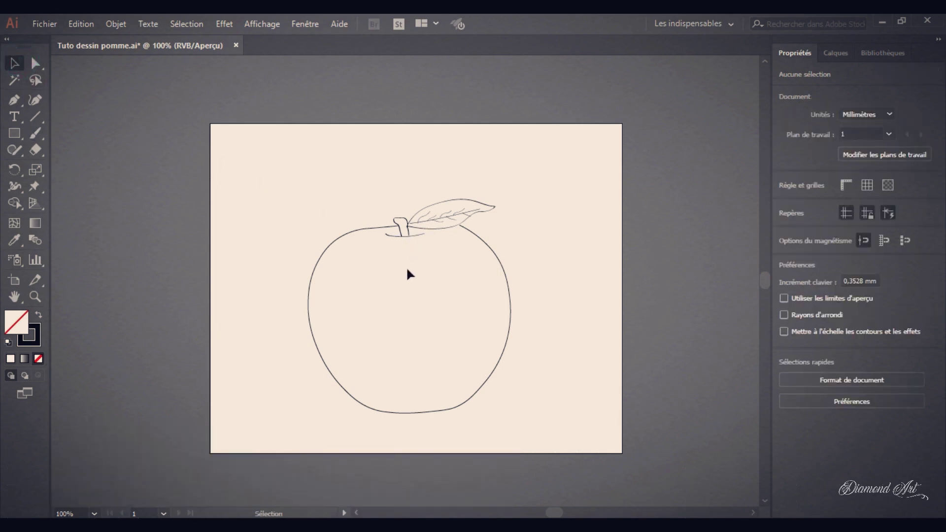
{"action": "key", "text": "ctrl+plus"}
{"action": "scroll", "coordinate": [414, 282], "scroll_direction": "down", "scroll_amount": 2}
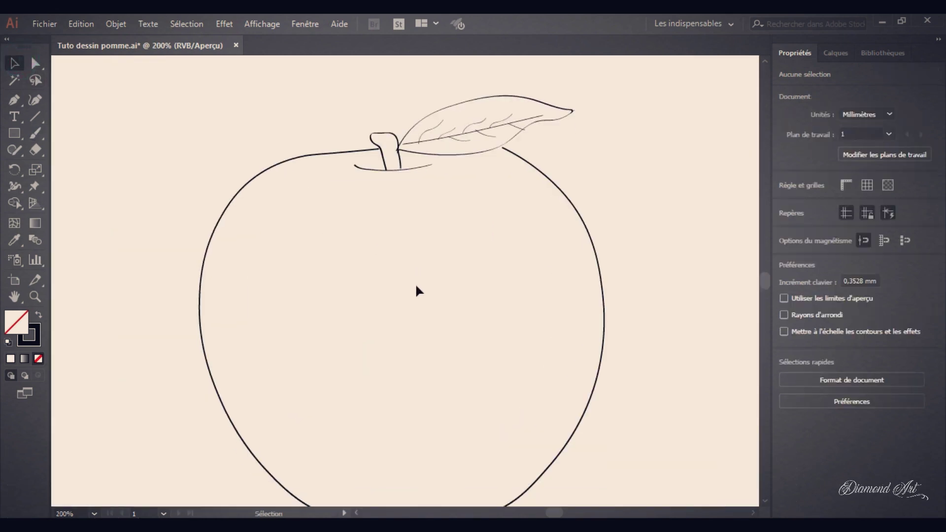
{"action": "scroll", "coordinate": [417, 266], "scroll_direction": "down", "scroll_amount": 2}
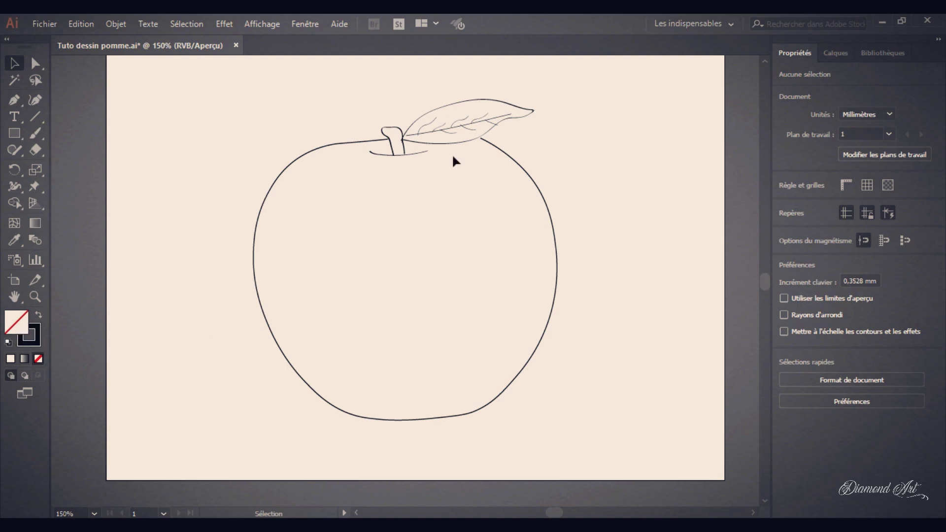
{"action": "left_click_drag", "start_coordinate": [688, 102], "coordinate": [228, 413]}
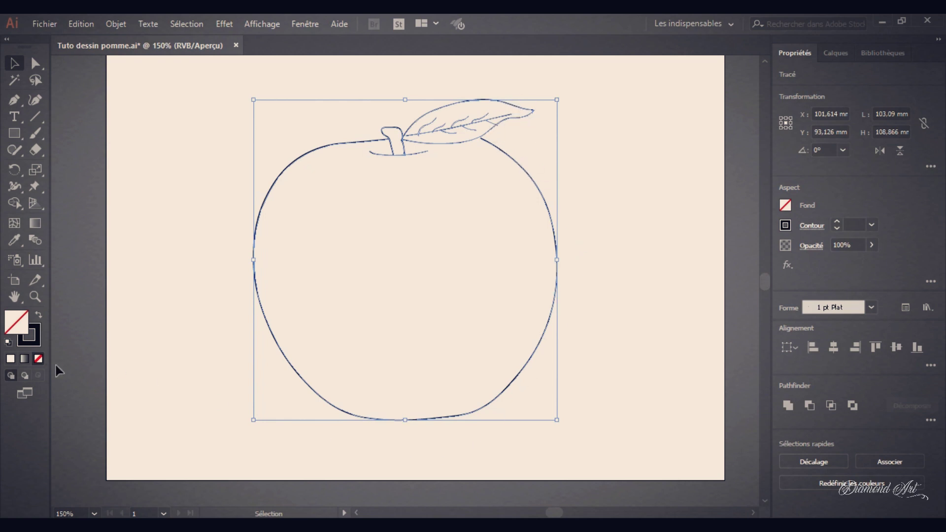
{"action": "double_click", "coordinate": [37, 341]}
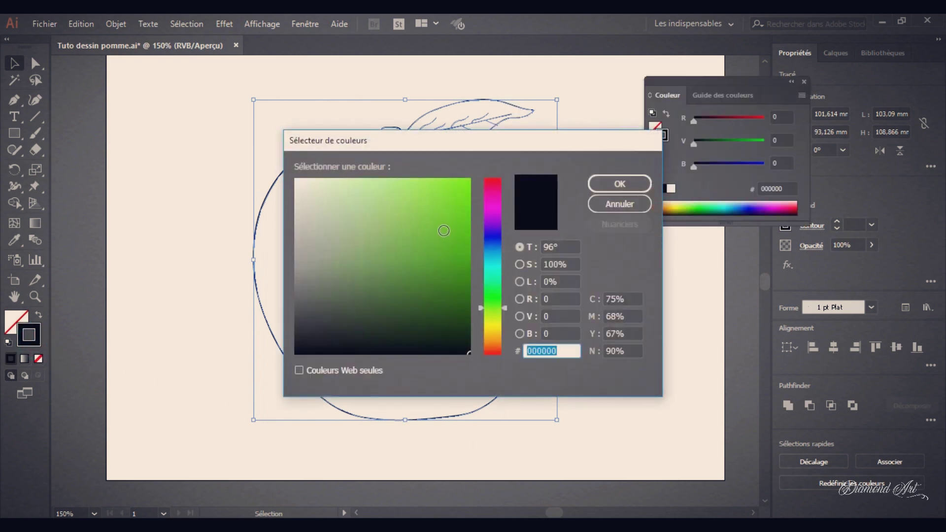
{"action": "left_click", "coordinate": [498, 351]}
{"action": "left_click_drag", "start_coordinate": [469, 210], "coordinate": [461, 196]}
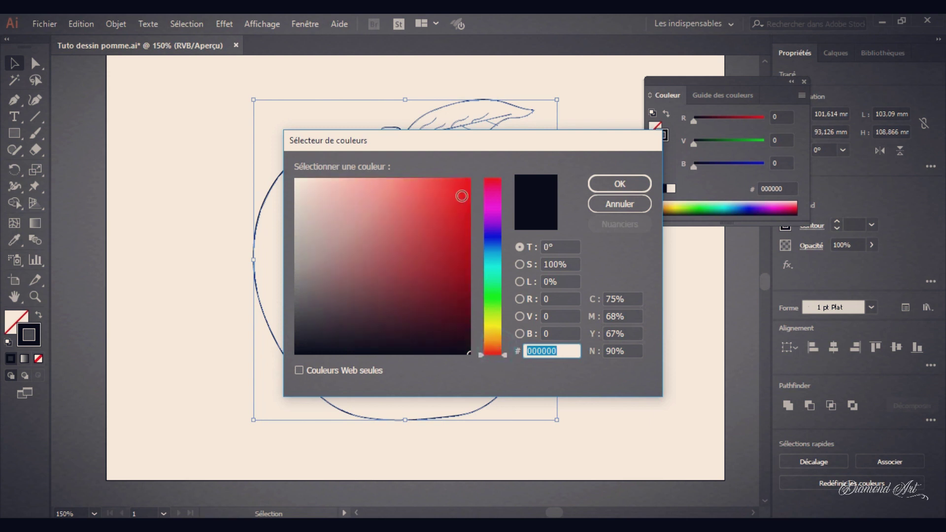
{"action": "left_click", "coordinate": [611, 186]}
{"action": "left_click", "coordinate": [647, 252]}
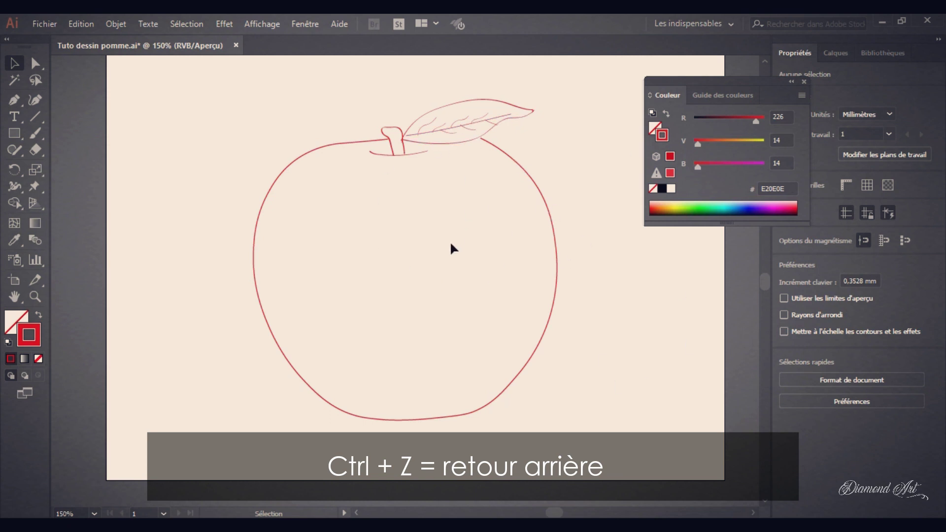
{"action": "key", "text": "ctrl+z"}
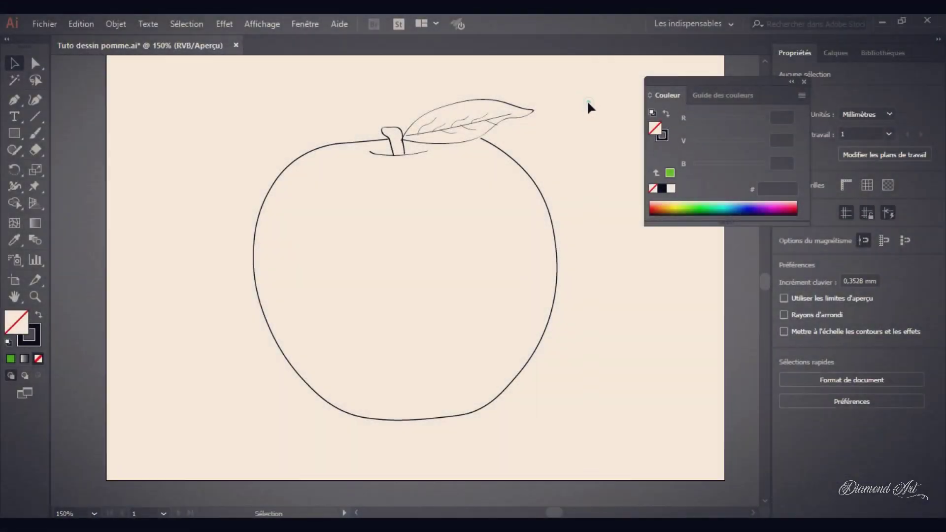
{"action": "left_click_drag", "start_coordinate": [587, 99], "coordinate": [206, 419]}
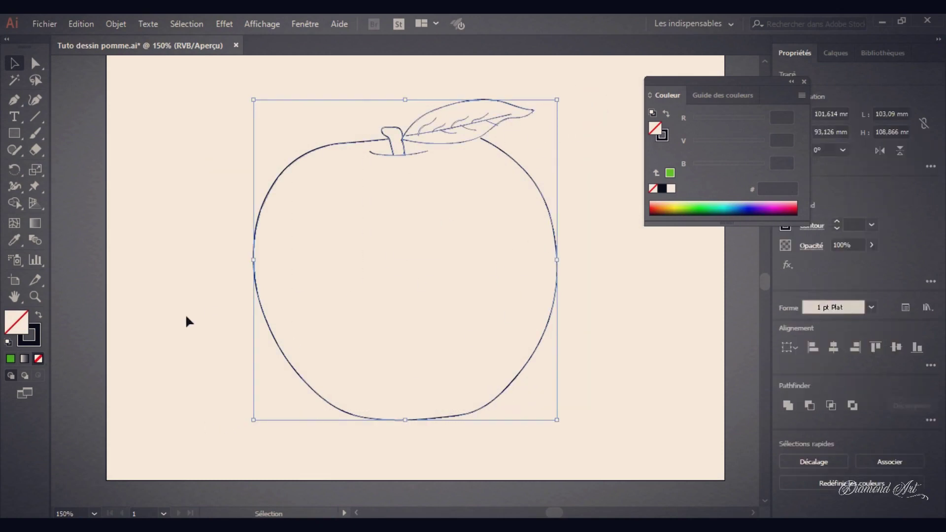
{"action": "double_click", "coordinate": [28, 335]}
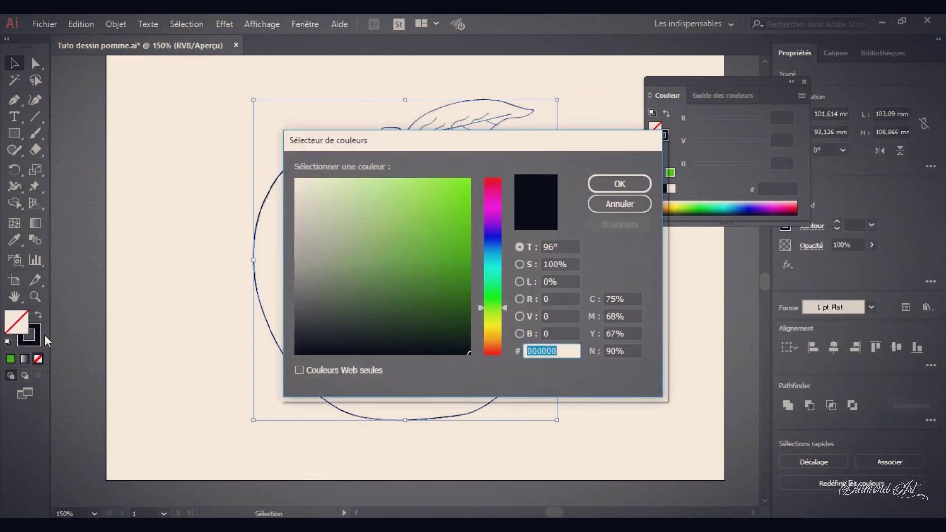
{"action": "left_click", "coordinate": [453, 219]}
{"action": "left_click_drag", "start_coordinate": [450, 215], "coordinate": [481, 226]}
{"action": "left_click", "coordinate": [634, 186]}
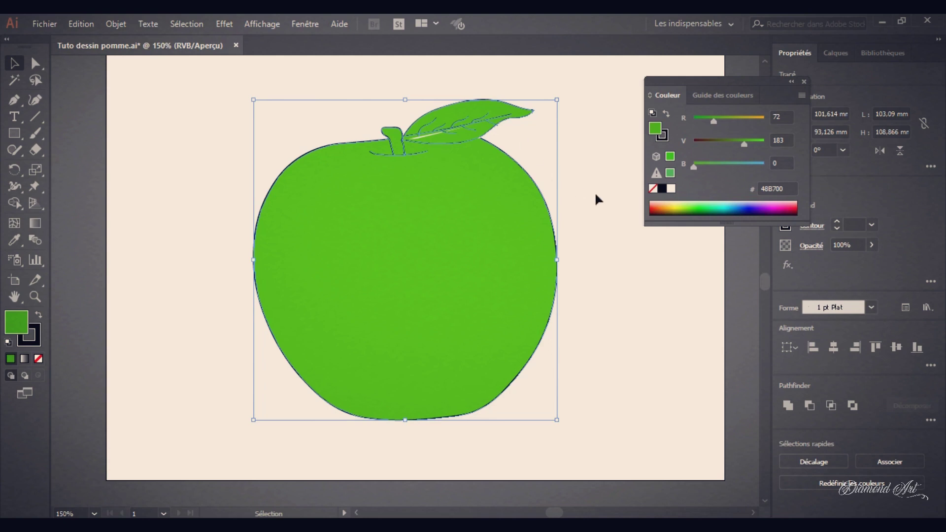
{"action": "left_click", "coordinate": [592, 215]}
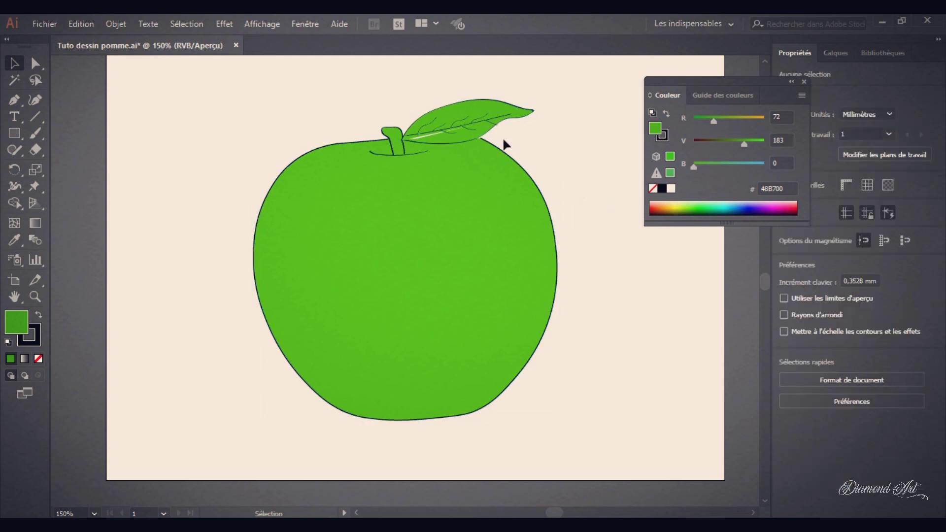
{"action": "left_click", "coordinate": [391, 149]}
{"action": "key", "text": "slash"}
- Select the leaf and move it up and right, off the apple
{"action": "left_click", "coordinate": [558, 167]}
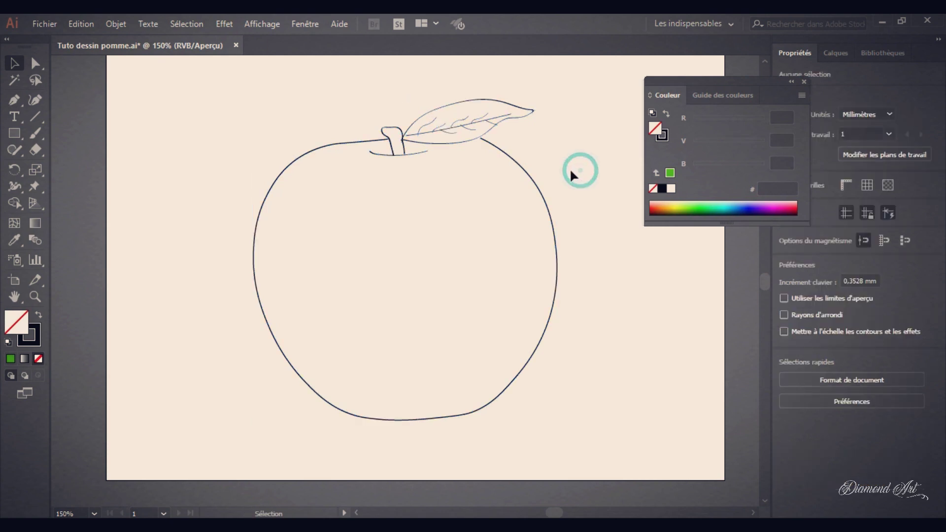
{"action": "scroll", "coordinate": [502, 101], "scroll_direction": "up", "scroll_amount": 1}
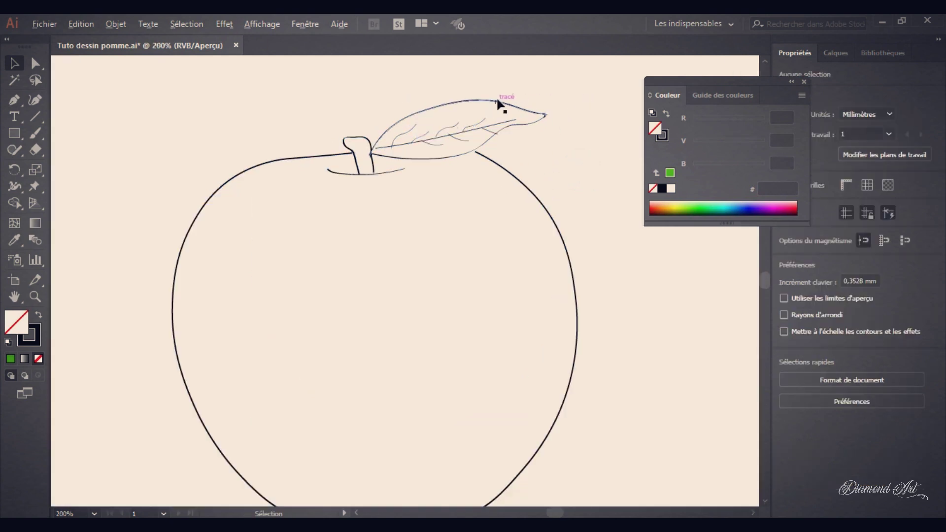
{"action": "scroll", "coordinate": [501, 101], "scroll_direction": "up", "scroll_amount": 1}
{"action": "left_click_drag", "start_coordinate": [593, 82], "coordinate": [337, 171]}
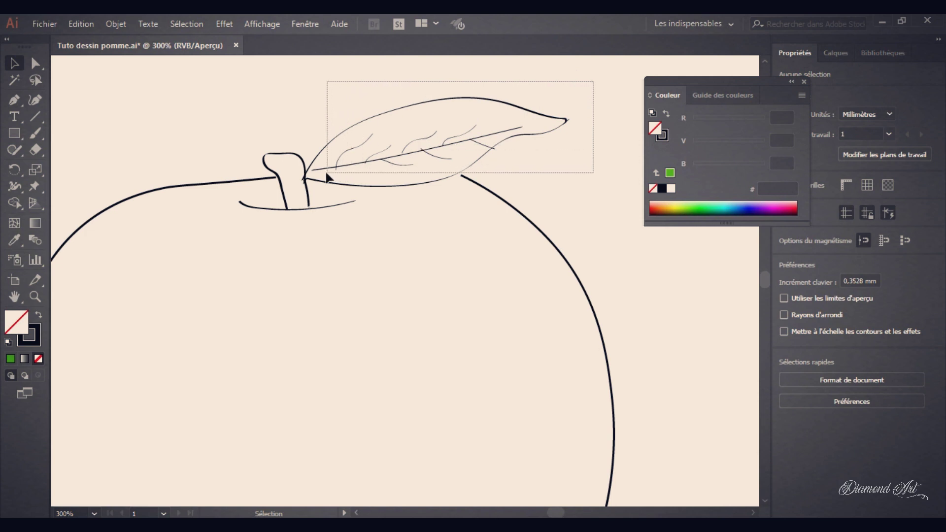
{"action": "left_click_drag", "start_coordinate": [338, 173], "coordinate": [313, 178]}
{"action": "scroll", "coordinate": [381, 158], "scroll_direction": "down", "scroll_amount": 2}
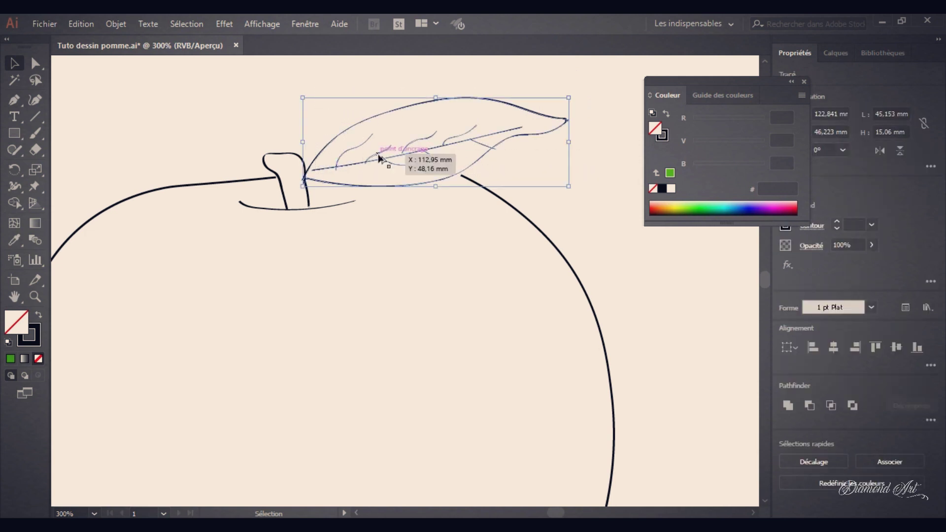
{"action": "left_click_drag", "start_coordinate": [442, 127], "coordinate": [528, 87]}
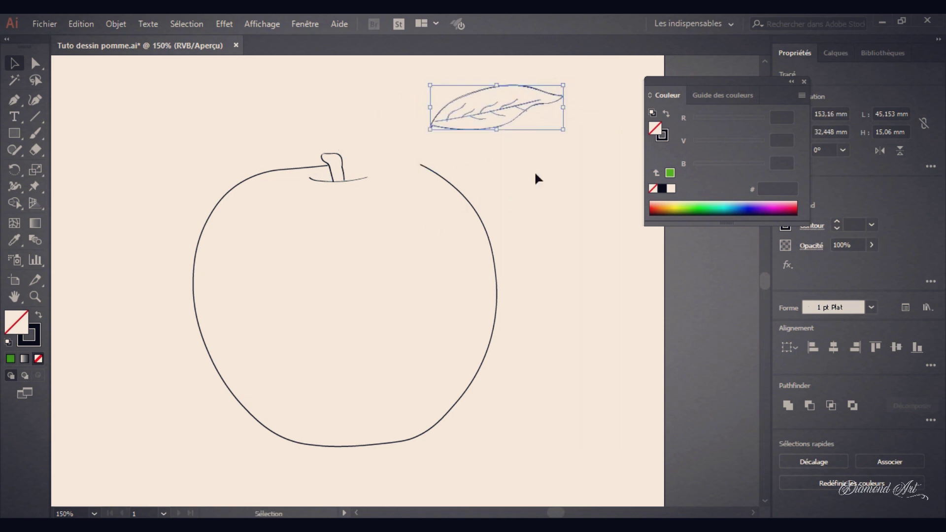
- Narrow the stem slightly and lift it above the apple
{"action": "left_click_drag", "start_coordinate": [352, 148], "coordinate": [331, 172]}
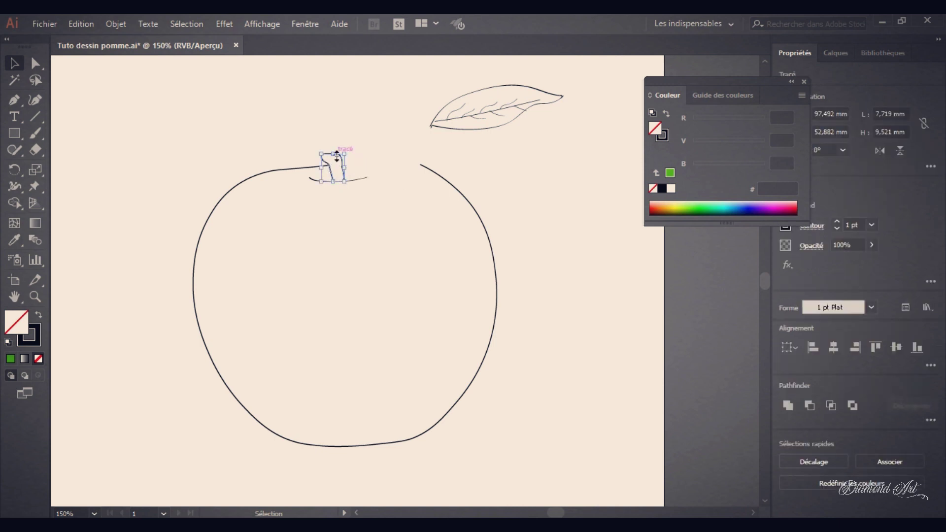
{"action": "left_click", "coordinate": [335, 159]}
{"action": "left_click_drag", "start_coordinate": [345, 167], "coordinate": [343, 171]}
{"action": "scroll", "coordinate": [348, 172], "scroll_direction": "up", "scroll_amount": 1}
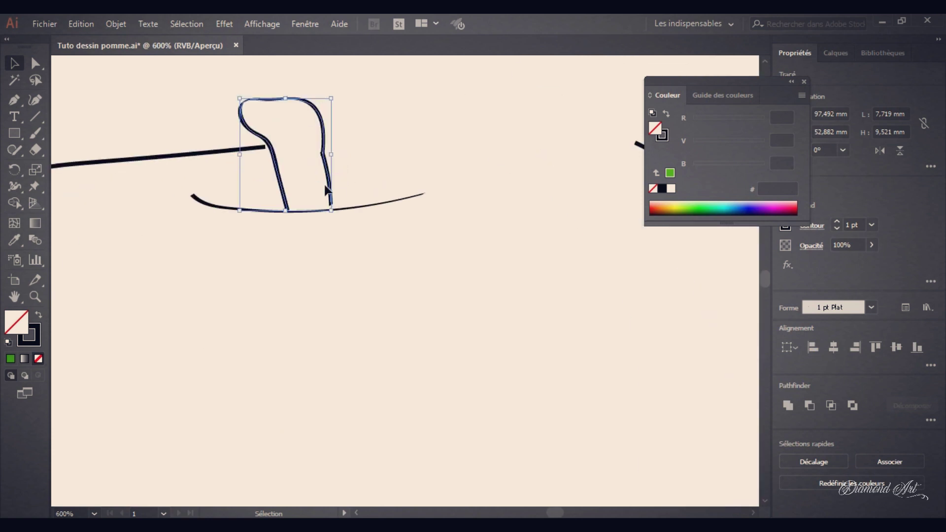
{"action": "left_click_drag", "start_coordinate": [331, 184], "coordinate": [348, 122]}
{"action": "scroll", "coordinate": [348, 123], "scroll_direction": "down", "scroll_amount": 3}
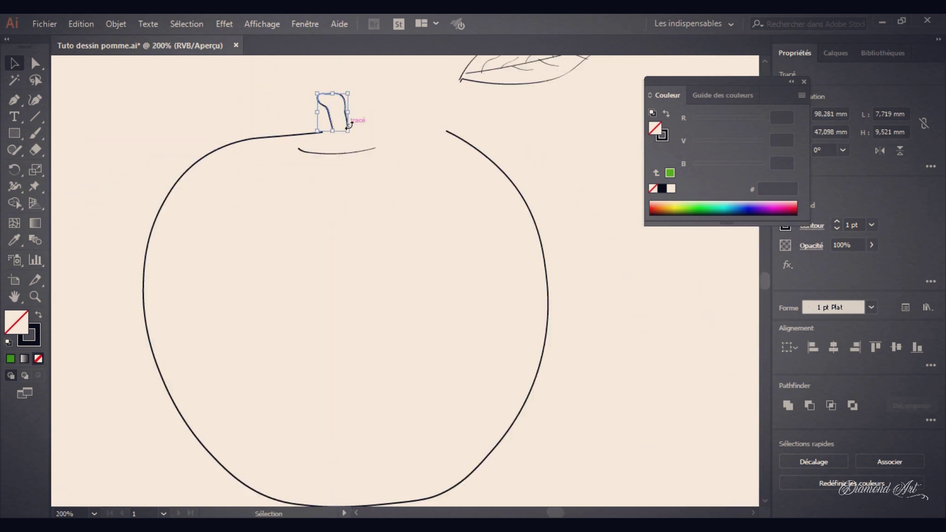
{"action": "scroll", "coordinate": [348, 109], "scroll_direction": "up", "scroll_amount": 1}
{"action": "scroll", "coordinate": [344, 101], "scroll_direction": "up", "scroll_amount": 2}
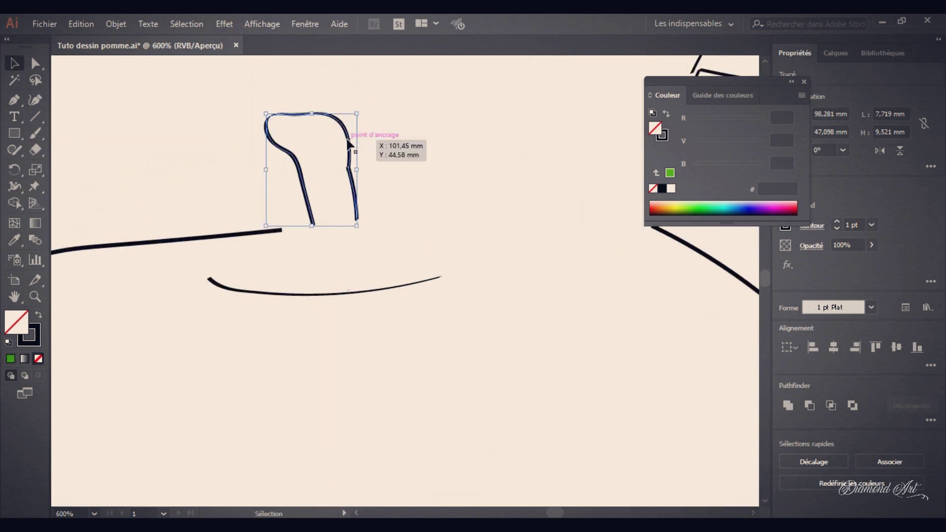
{"action": "left_click_drag", "start_coordinate": [348, 143], "coordinate": [360, 84]}
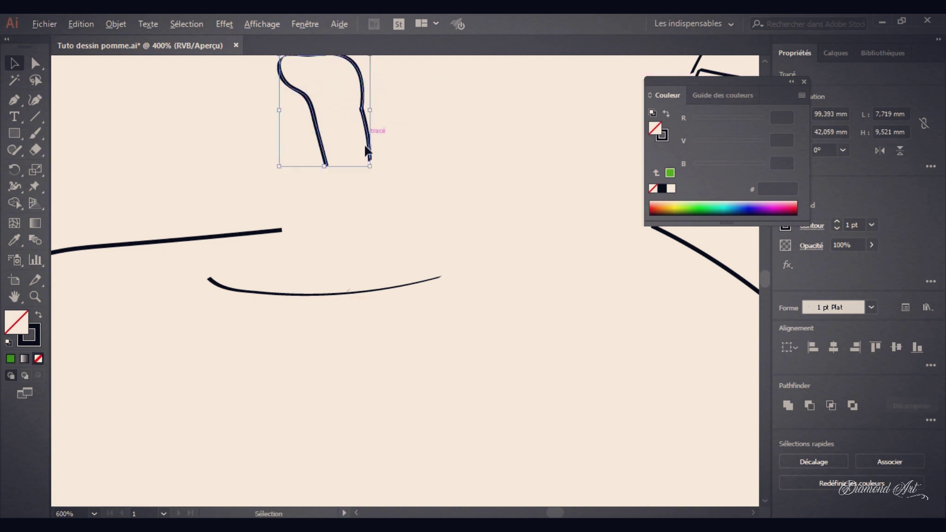
{"action": "scroll", "coordinate": [372, 205], "scroll_direction": "down", "scroll_amount": 4}
{"action": "left_click", "coordinate": [561, 261]}
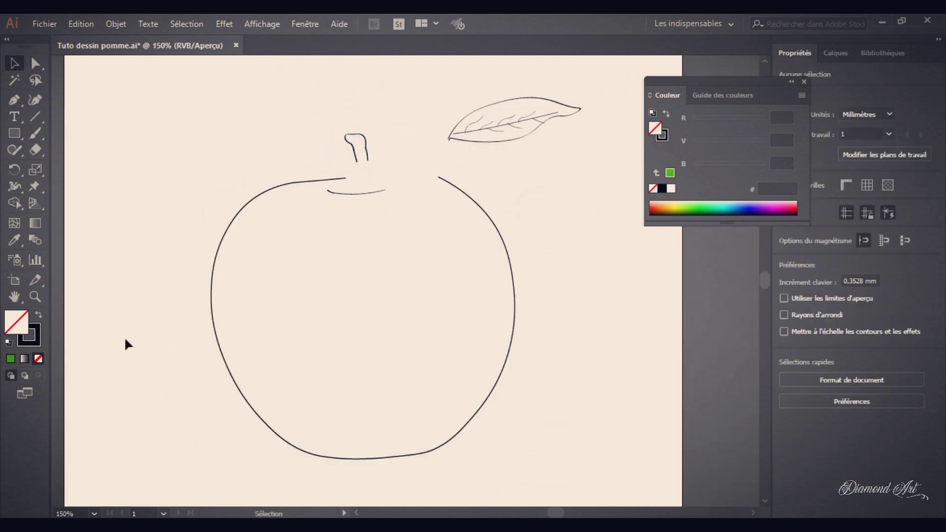
- Fill the apple body outline with bright green 47AF04
{"action": "left_click_drag", "start_coordinate": [566, 268], "coordinate": [151, 389]}
{"action": "double_click", "coordinate": [18, 325]}
{"action": "left_click_drag", "start_coordinate": [453, 276], "coordinate": [469, 233]}
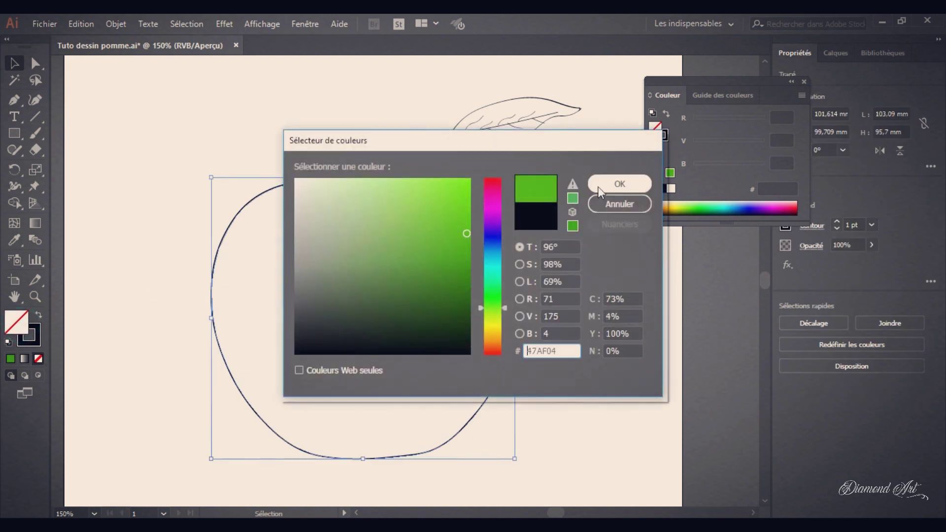
{"action": "left_click", "coordinate": [619, 183]}
- Zoom in and marquee-select the stem outline
{"action": "left_click", "coordinate": [574, 274]}
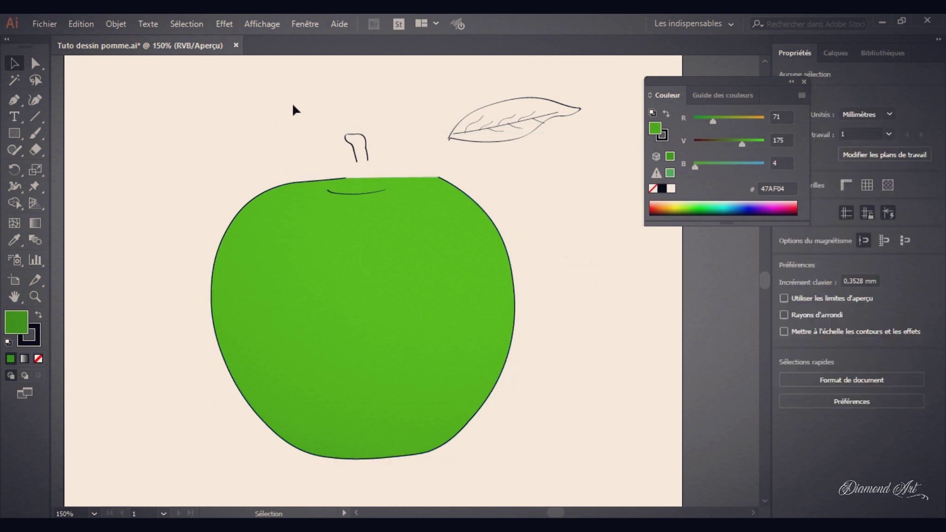
{"action": "scroll", "coordinate": [353, 128], "scroll_direction": "up", "scroll_amount": 3}
{"action": "scroll", "coordinate": [343, 236], "scroll_direction": "up", "scroll_amount": 2}
{"action": "left_click_drag", "start_coordinate": [430, 182], "coordinate": [302, 270]}
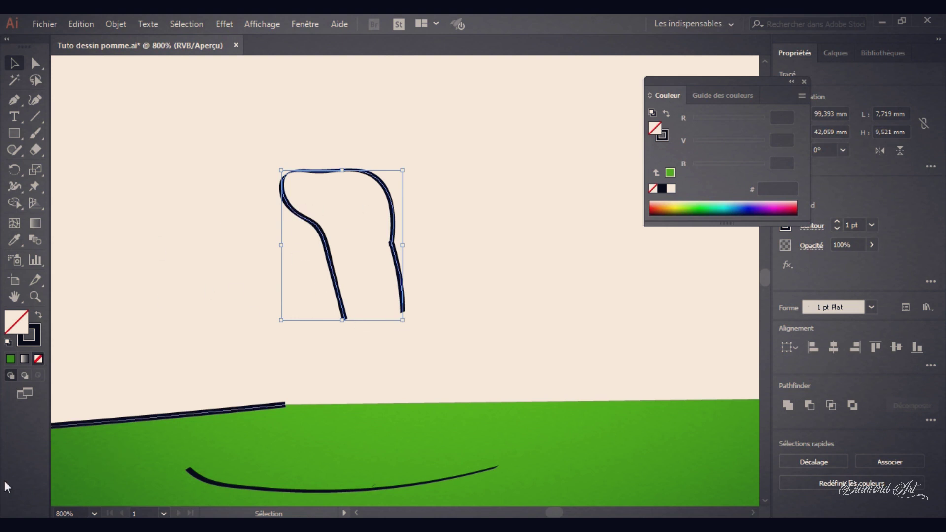
- Fill the stem with brown 6D3B05 and check the fill
{"action": "double_click", "coordinate": [23, 331]}
{"action": "left_click", "coordinate": [485, 339]}
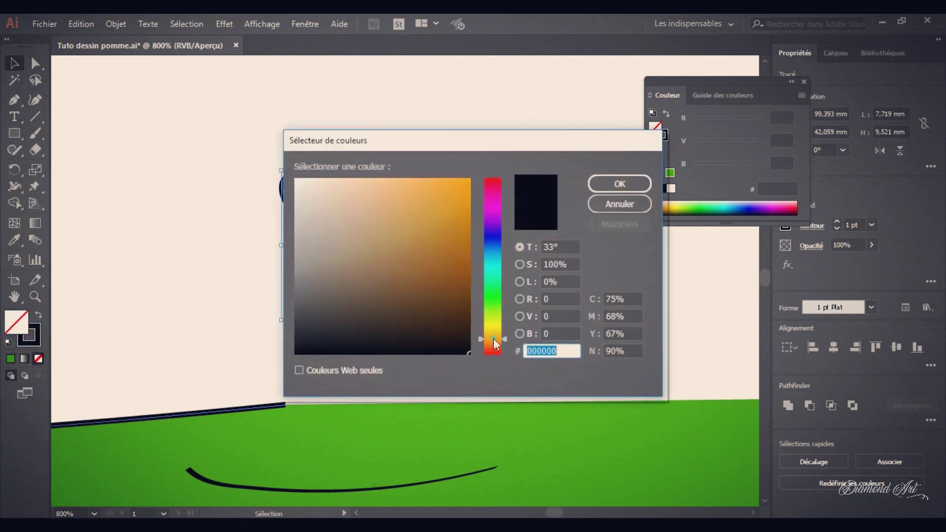
{"action": "left_click_drag", "start_coordinate": [507, 353], "coordinate": [508, 335]}
{"action": "left_click", "coordinate": [464, 279]}
{"action": "left_click", "coordinate": [464, 278]}
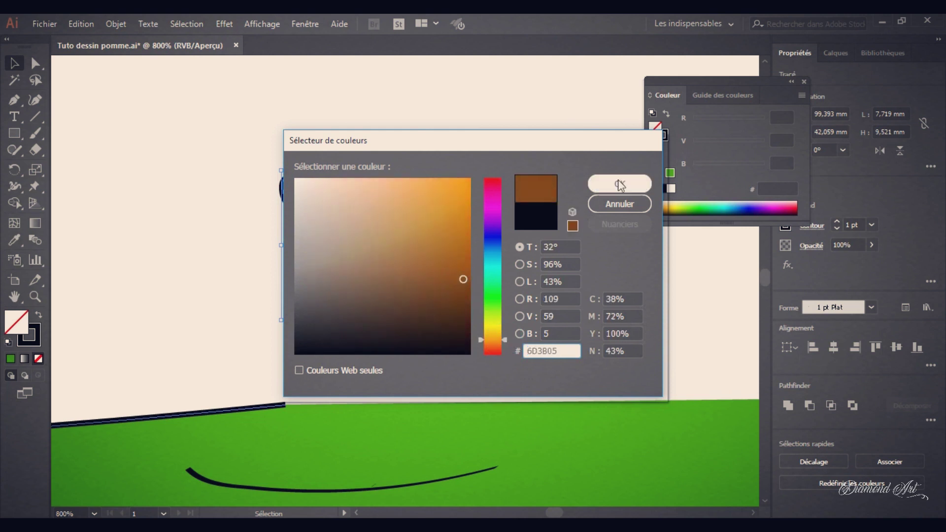
{"action": "left_click", "coordinate": [619, 183]}
{"action": "left_click", "coordinate": [444, 287]}
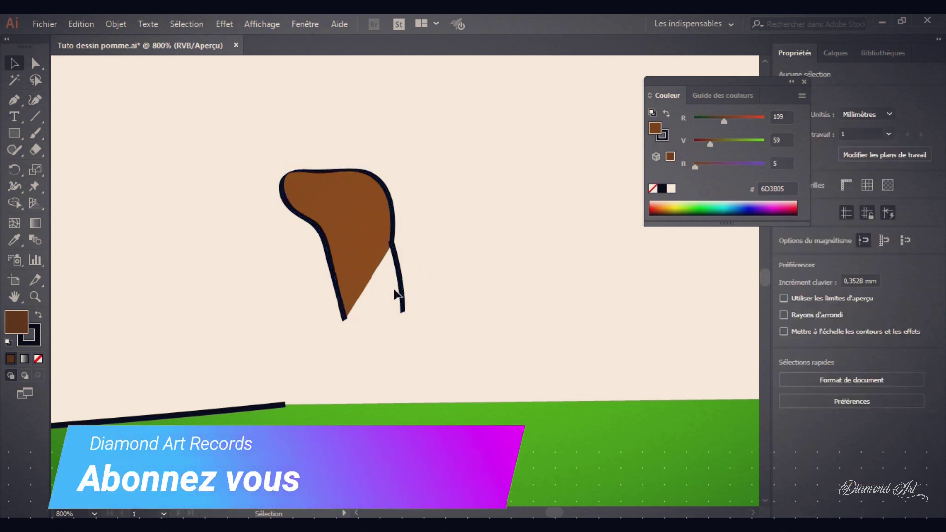
{"action": "left_click", "coordinate": [392, 271]}
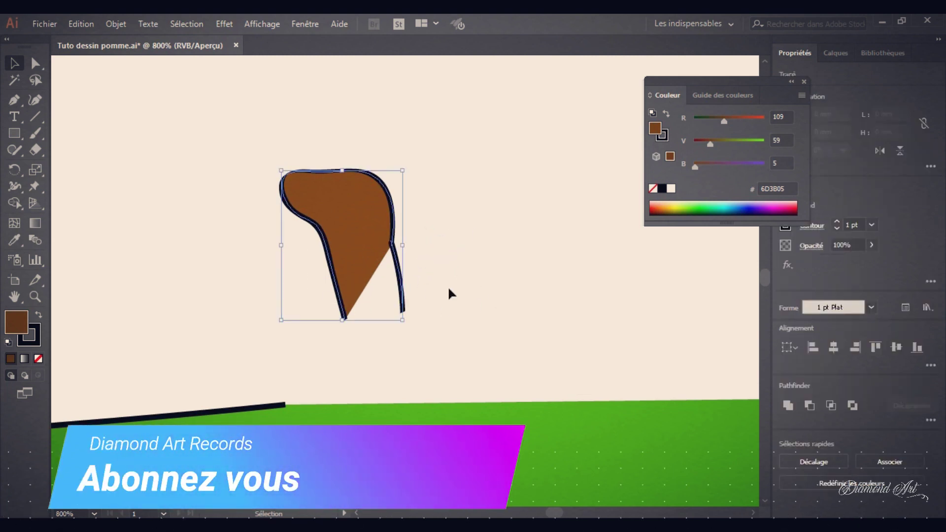
{"action": "left_click", "coordinate": [473, 276]}
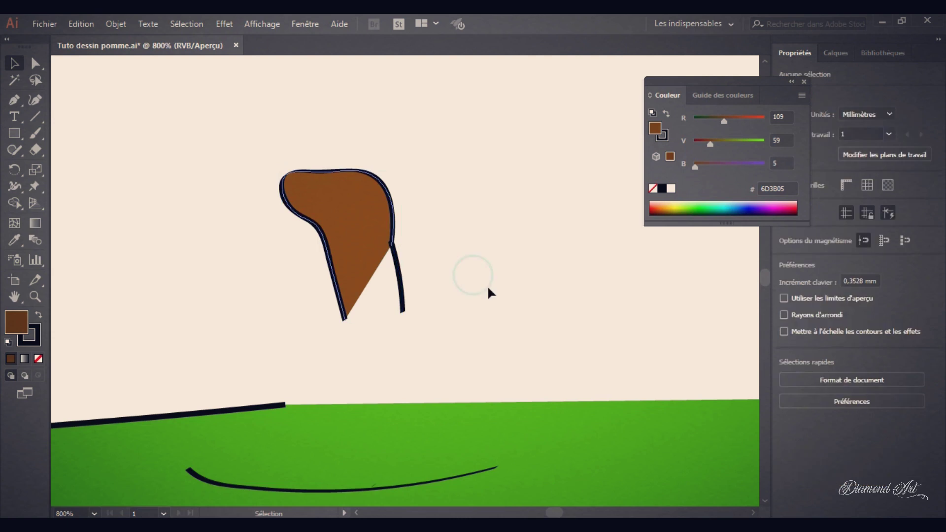
- Close the stem path with the Pen tool so it fills solid brown
{"action": "left_click", "coordinate": [14, 102]}
{"action": "left_click", "coordinate": [344, 319]}
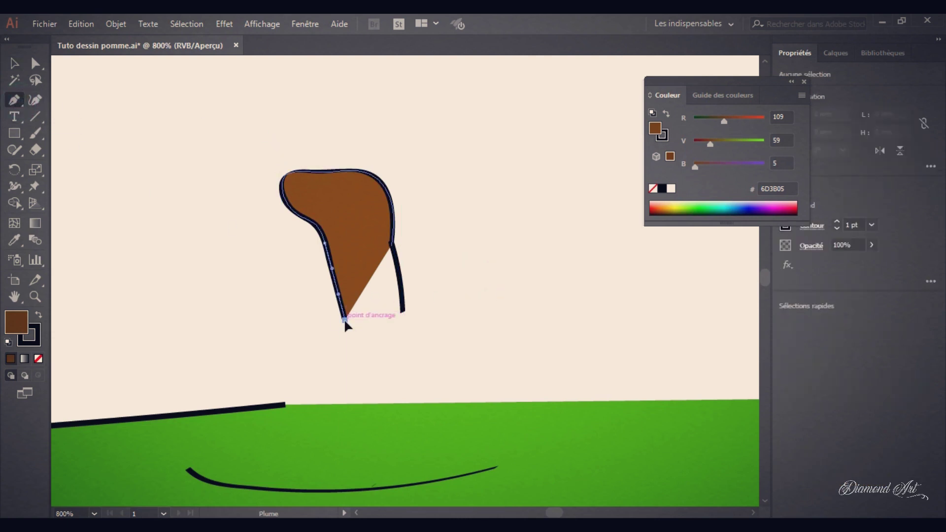
{"action": "left_click", "coordinate": [403, 312]}
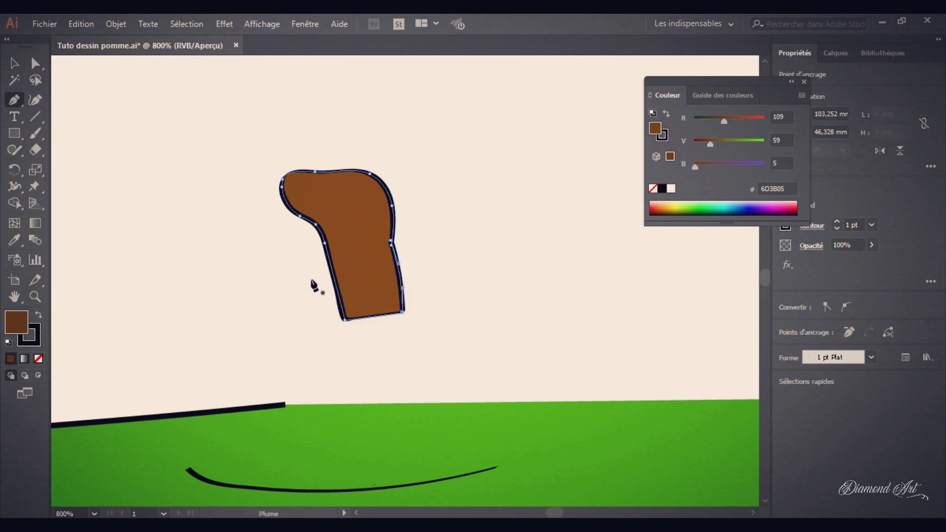
- Drag the stem back down onto the top of the apple
{"action": "left_click", "coordinate": [14, 63]}
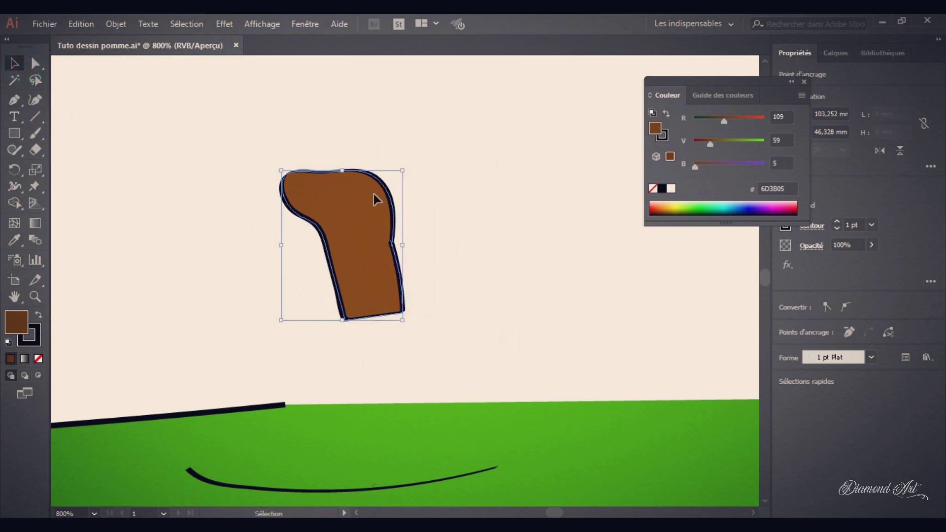
{"action": "left_click", "coordinate": [470, 227]}
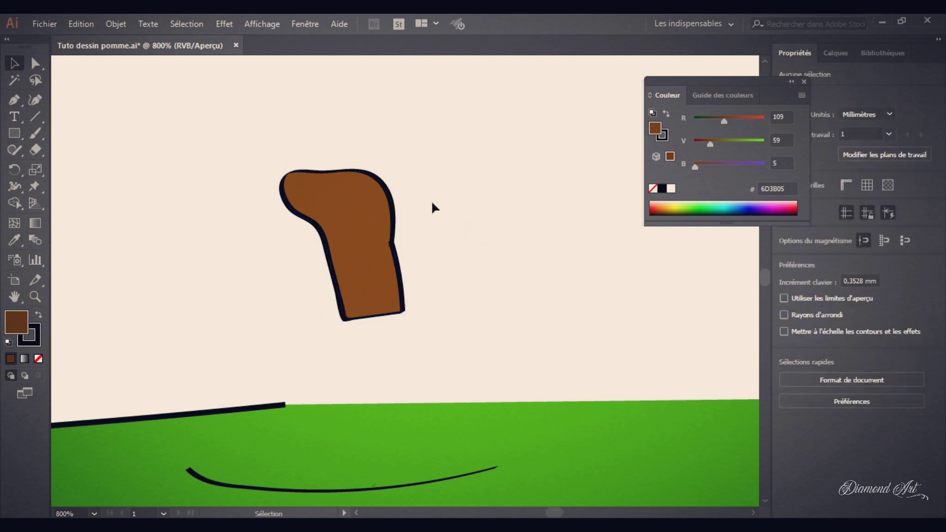
{"action": "left_click_drag", "start_coordinate": [448, 172], "coordinate": [298, 285]}
{"action": "scroll", "coordinate": [340, 247], "scroll_direction": "down", "scroll_amount": 2}
{"action": "left_click_drag", "start_coordinate": [357, 190], "coordinate": [319, 358]}
- Zoom in on the leaf base and paint a stroke joining its base lines
{"action": "left_click", "coordinate": [454, 150]}
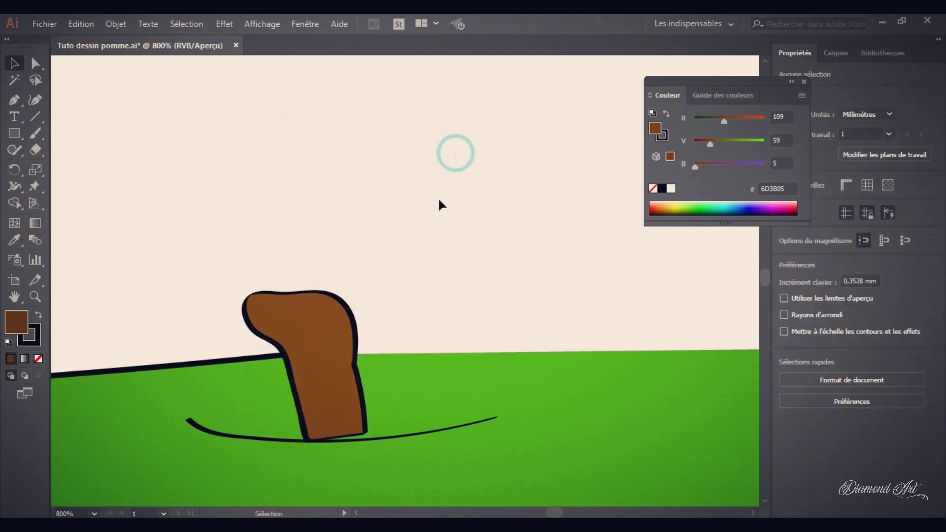
{"action": "scroll", "coordinate": [434, 212], "scroll_direction": "down", "scroll_amount": 2}
{"action": "scroll", "coordinate": [452, 259], "scroll_direction": "down", "scroll_amount": 2}
{"action": "scroll", "coordinate": [443, 256], "scroll_direction": "down", "scroll_amount": 1}
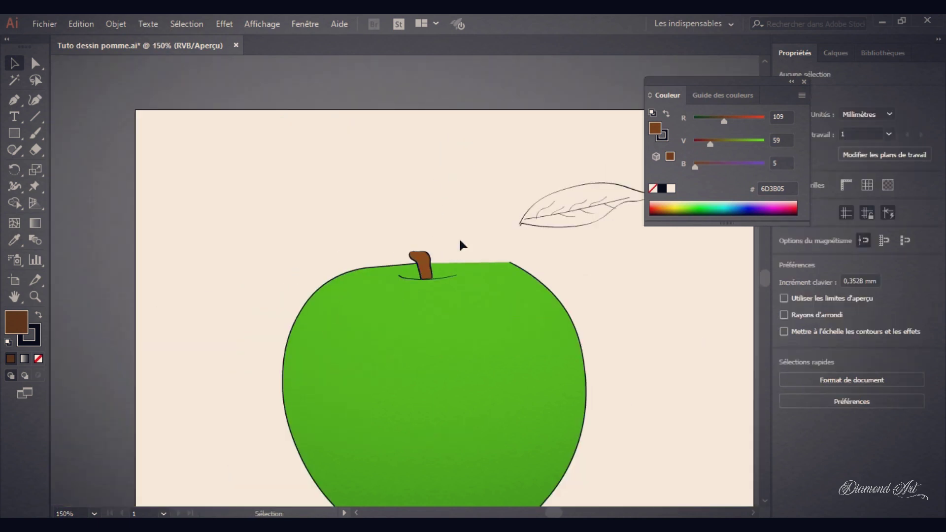
{"action": "scroll", "coordinate": [459, 237], "scroll_direction": "up", "scroll_amount": 3}
{"action": "scroll", "coordinate": [602, 226], "scroll_direction": "up", "scroll_amount": 1}
{"action": "scroll", "coordinate": [641, 284], "scroll_direction": "up", "scroll_amount": 2}
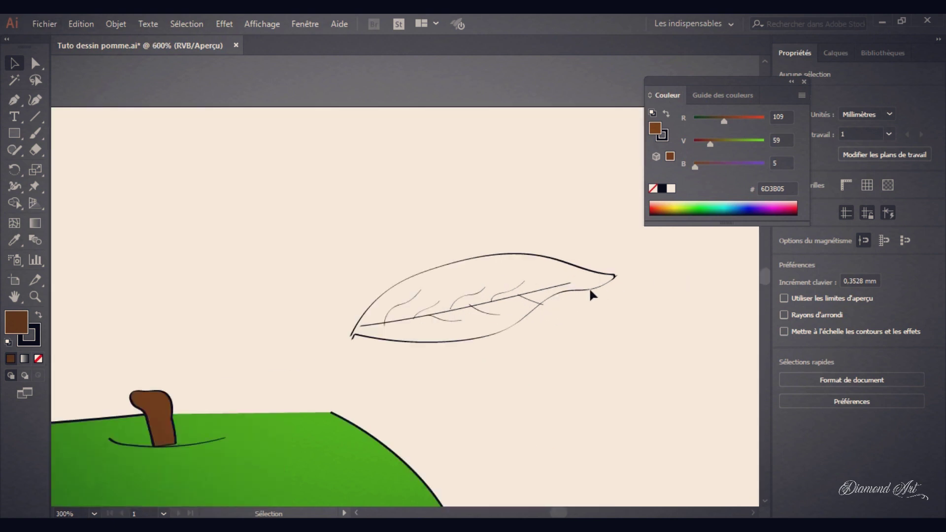
{"action": "scroll", "coordinate": [353, 306], "scroll_direction": "up", "scroll_amount": 2}
{"action": "scroll", "coordinate": [282, 329], "scroll_direction": "down", "scroll_amount": 2}
{"action": "scroll", "coordinate": [157, 341], "scroll_direction": "up", "scroll_amount": 1}
{"action": "scroll", "coordinate": [111, 363], "scroll_direction": "up", "scroll_amount": 2}
{"action": "scroll", "coordinate": [192, 346], "scroll_direction": "up", "scroll_amount": 1}
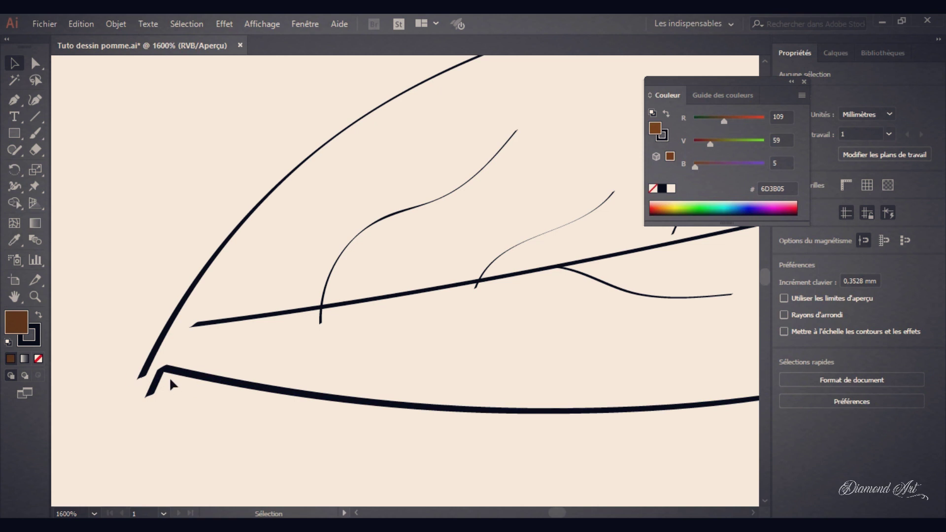
{"action": "left_click", "coordinate": [35, 133]}
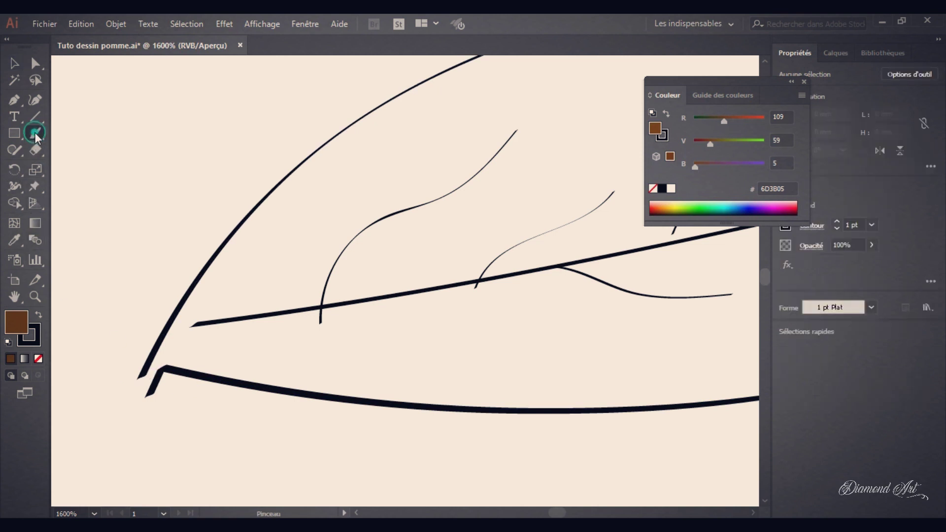
{"action": "mouse_move", "coordinate": [161, 361]}
{"action": "left_mouse_down"}
{"action": "mouse_move", "coordinate": [143, 359]}
{"action": "mouse_move", "coordinate": [205, 382]}
{"action": "left_mouse_up"}
- Erase the stray tail stroke at the leaf base with the Eraser
{"action": "left_click", "coordinate": [39, 155]}
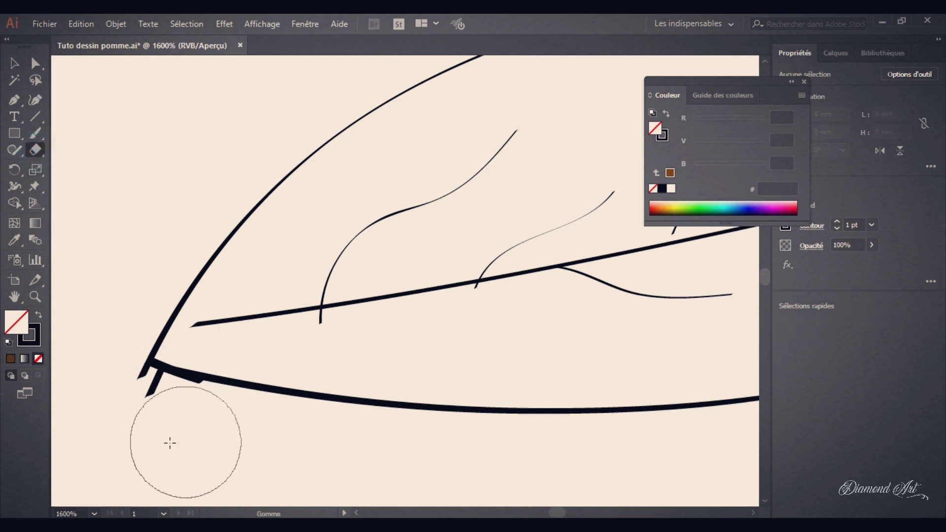
{"action": "left_click_drag", "start_coordinate": [143, 431], "coordinate": [133, 422]}
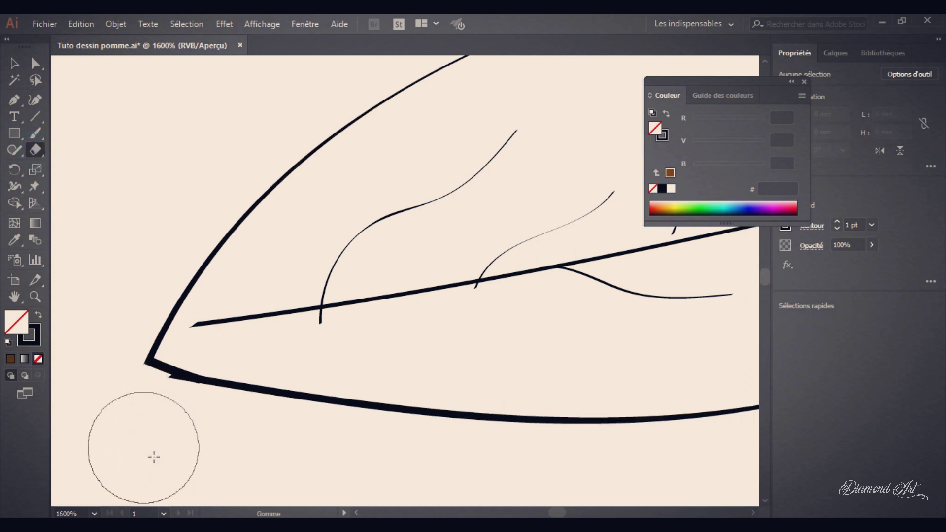
{"action": "scroll", "coordinate": [154, 453], "scroll_direction": "down", "scroll_amount": 4}
{"action": "scroll", "coordinate": [528, 331], "scroll_direction": "up", "scroll_amount": 2}
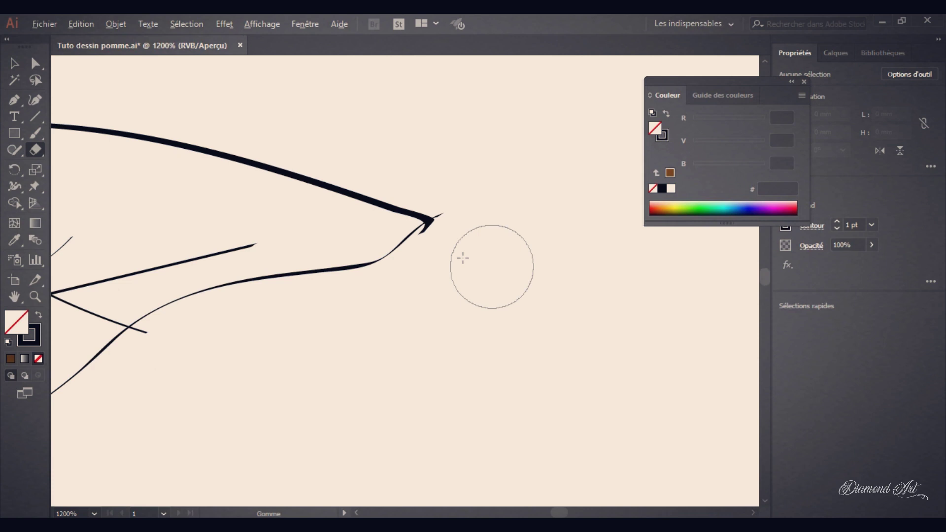
{"action": "scroll", "coordinate": [460, 258], "scroll_direction": "down", "scroll_amount": 3}
{"action": "scroll", "coordinate": [180, 296], "scroll_direction": "down", "scroll_amount": 2}
{"action": "scroll", "coordinate": [190, 306], "scroll_direction": "up", "scroll_amount": 2}
{"action": "scroll", "coordinate": [199, 329], "scroll_direction": "left", "scroll_amount": 2}
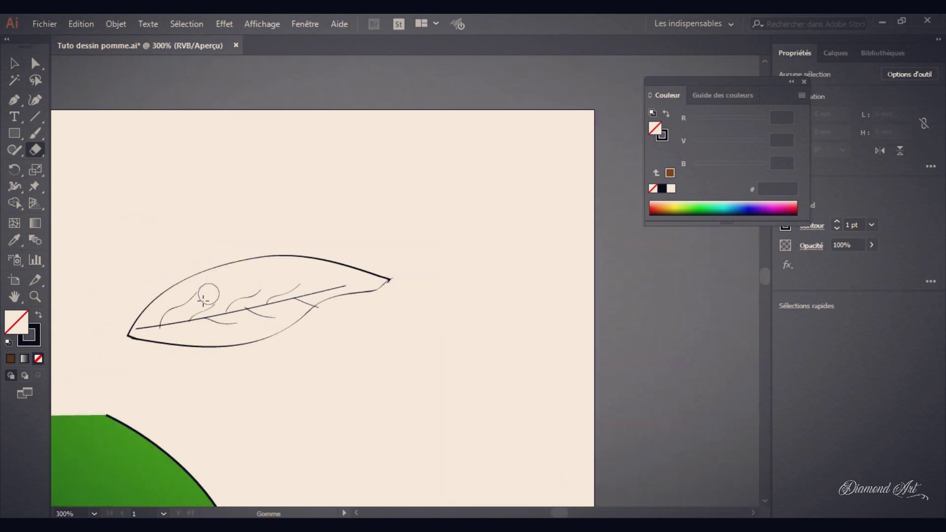
{"action": "scroll", "coordinate": [206, 300], "scroll_direction": "up", "scroll_amount": 1}
- Marquee-select the leaf and fill it with dark green 235602
{"action": "scroll", "coordinate": [226, 374], "scroll_direction": "left", "scroll_amount": 2}
{"action": "left_click", "coordinate": [14, 63]}
{"action": "left_click_drag", "start_coordinate": [492, 257], "coordinate": [180, 401]}
{"action": "double_click", "coordinate": [28, 336]}
{"action": "left_click_drag", "start_coordinate": [374, 323], "coordinate": [468, 295]}
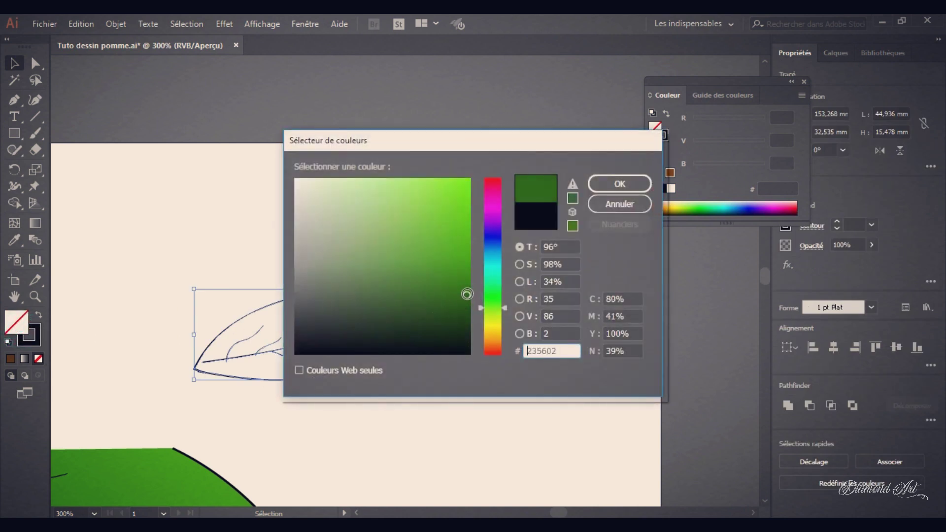
{"action": "left_click", "coordinate": [620, 186]}
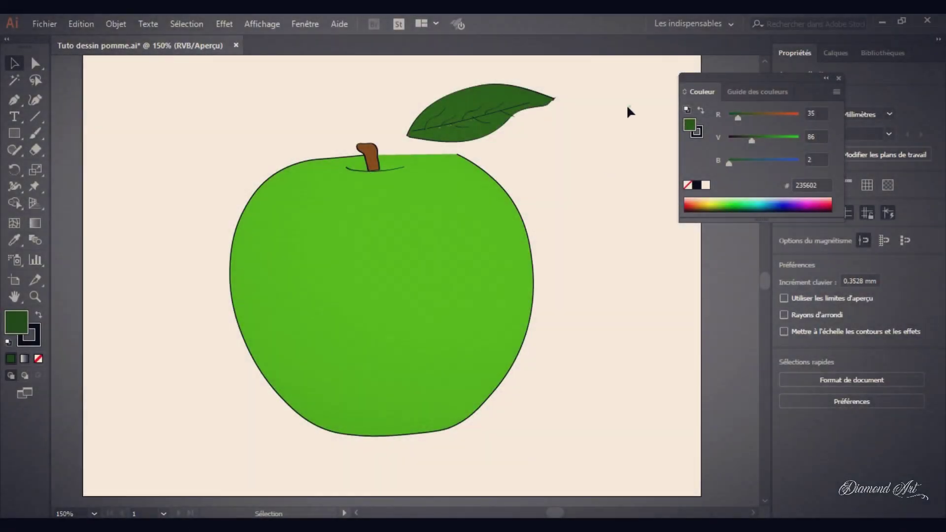
{"action": "left_click_drag", "start_coordinate": [576, 86], "coordinate": [403, 141]}
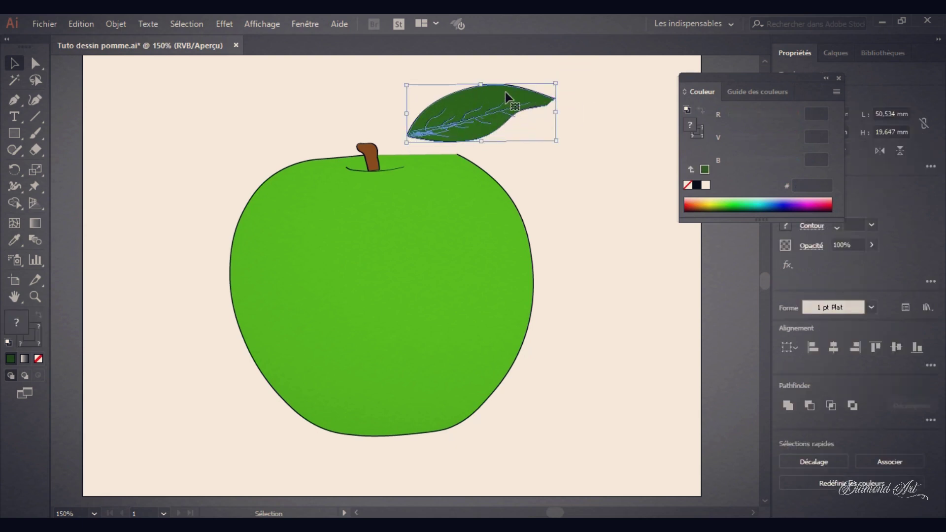
- Move the leaf onto the stem and bring the stem to the front with Disposition > Premier plan
{"action": "left_click_drag", "start_coordinate": [506, 89], "coordinate": [472, 106]}
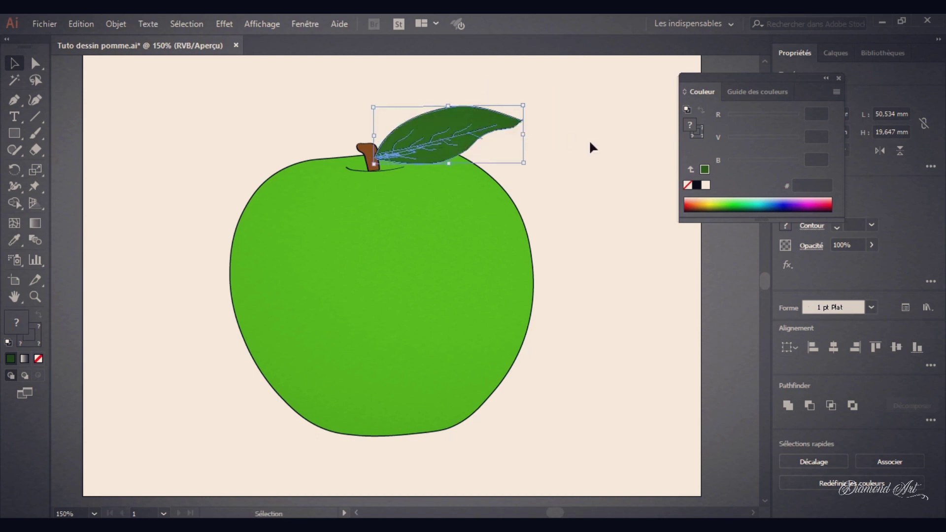
{"action": "left_click", "coordinate": [593, 142]}
{"action": "right_click", "coordinate": [372, 147]}
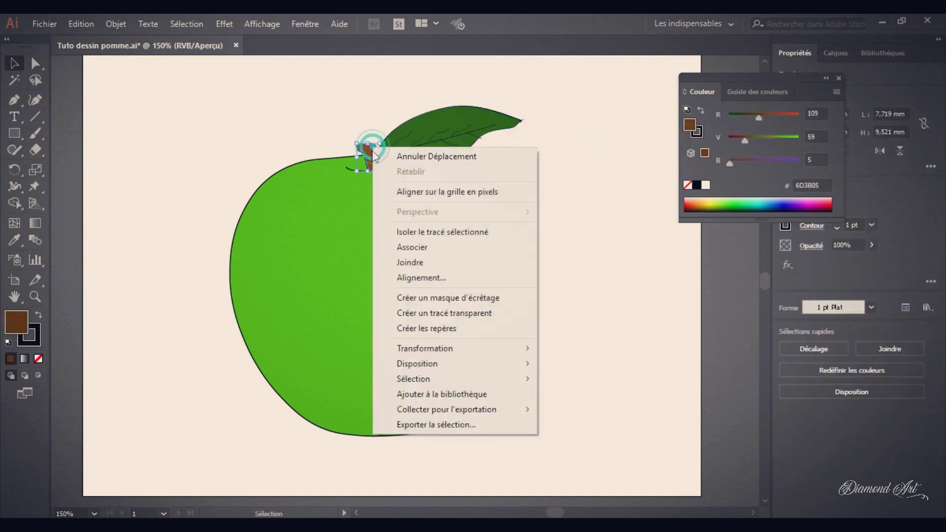
{"action": "mouse_move", "coordinate": [417, 364]}
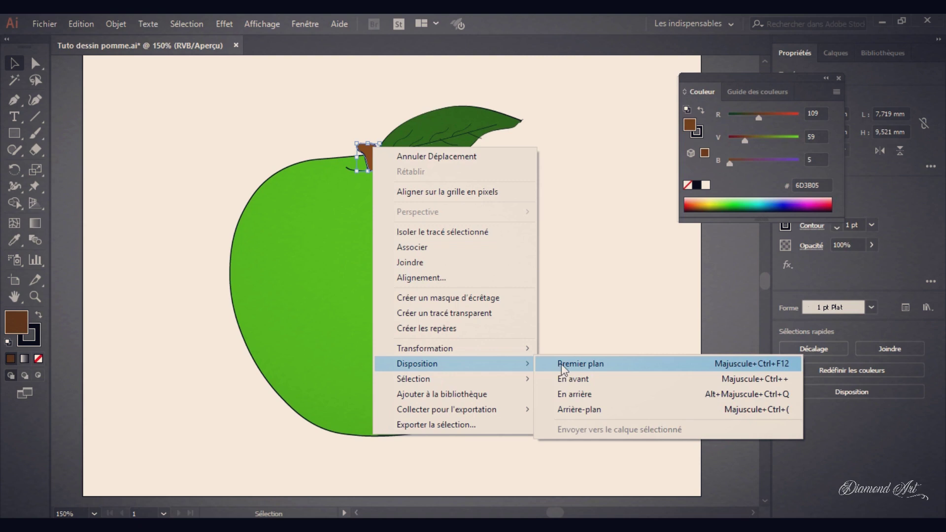
{"action": "left_click", "coordinate": [562, 364]}
{"action": "left_click", "coordinate": [523, 140]}
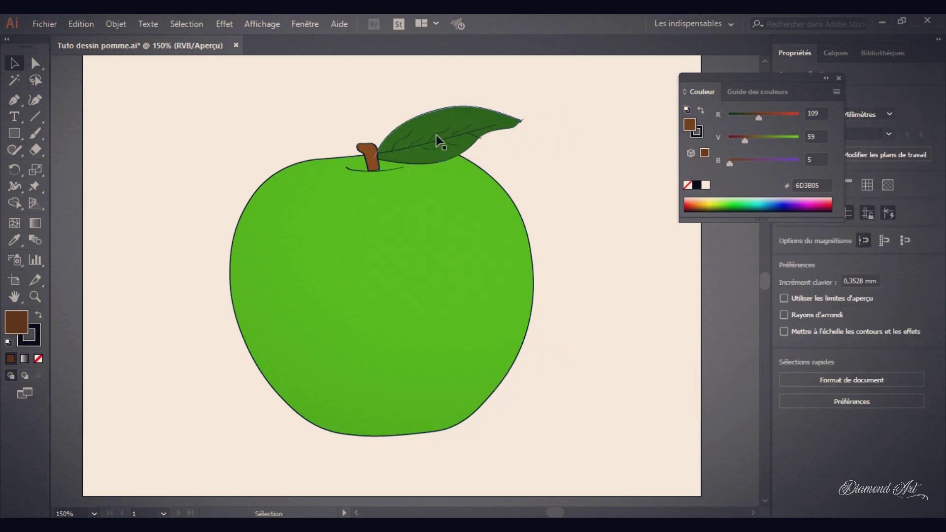
{"action": "left_click_drag", "start_coordinate": [576, 95], "coordinate": [190, 398]}
{"action": "left_click", "coordinate": [617, 168]}
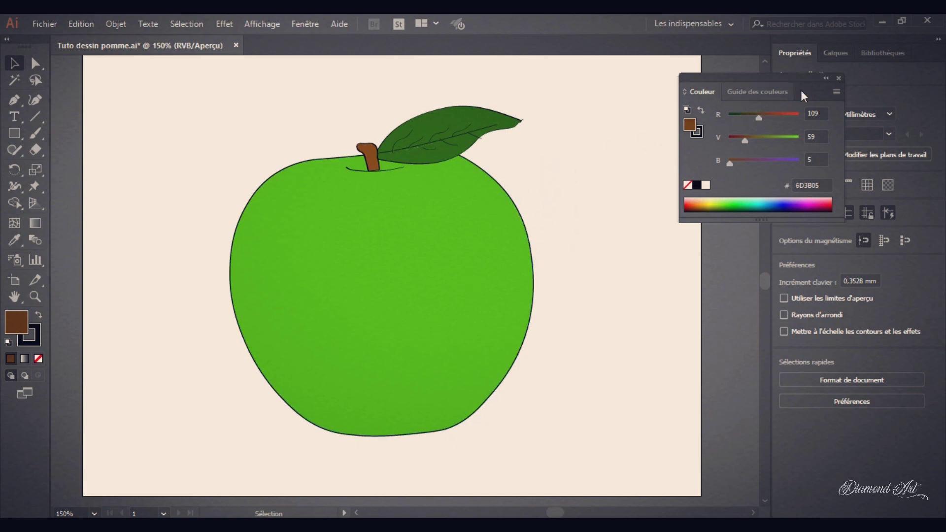
{"action": "left_click_drag", "start_coordinate": [802, 74], "coordinate": [864, 93]}
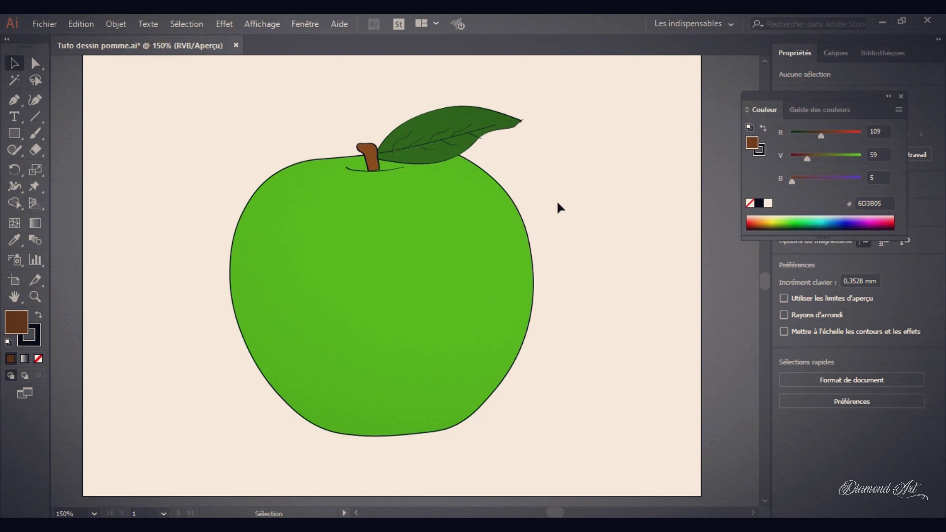